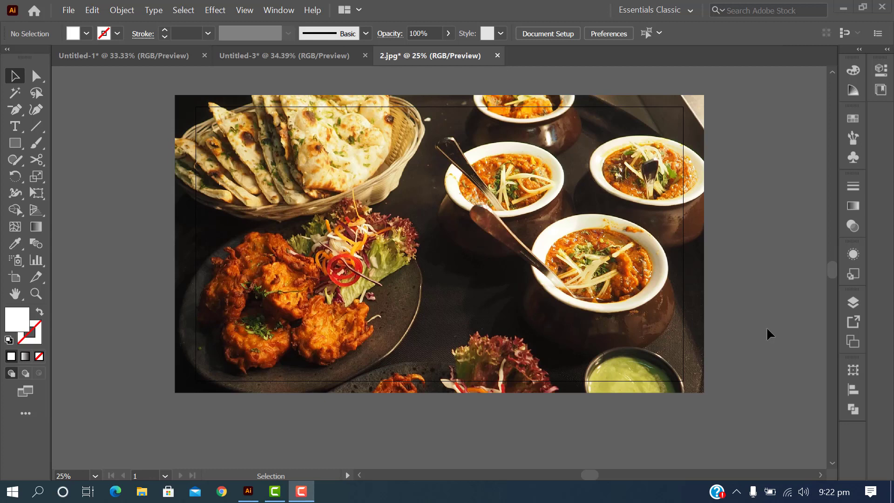
# Crop the food photo to a square of the naan basket and pakoras on the left.
pyautogui.scroll(1, 768, 328)
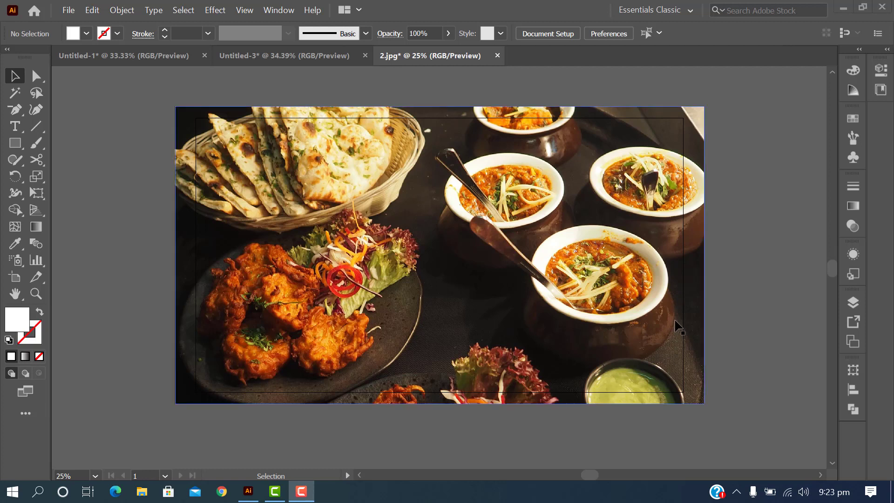
pyautogui.click(316, 237)
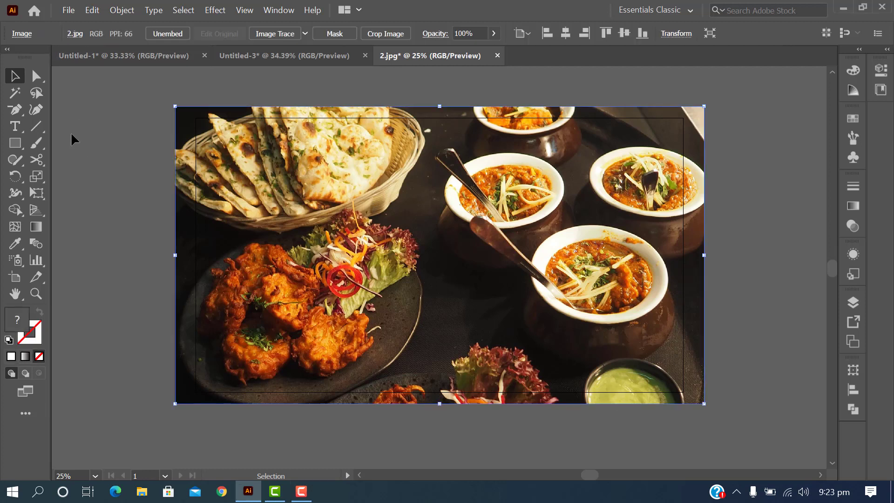
pyautogui.click(375, 35)
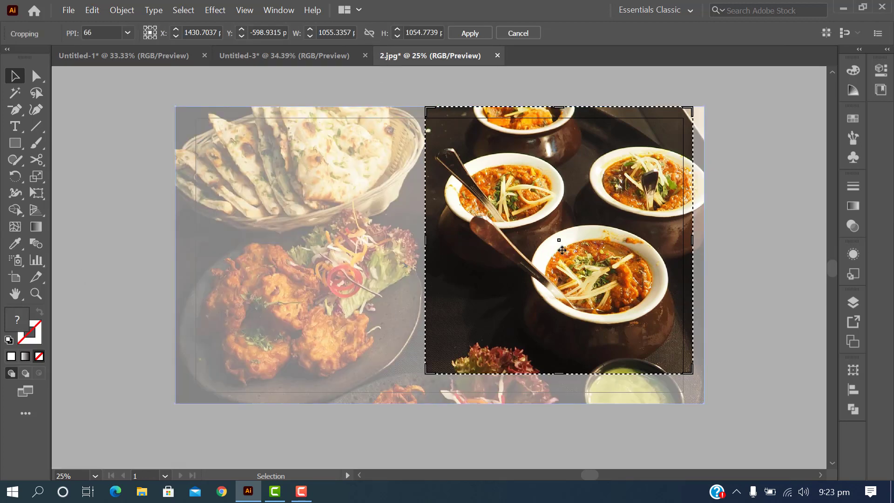
pyautogui.moveTo(562, 250)
pyautogui.mouseDown()
pyautogui.moveTo(522, 275)
pyautogui.moveTo(336, 269)
pyautogui.mouseUp()
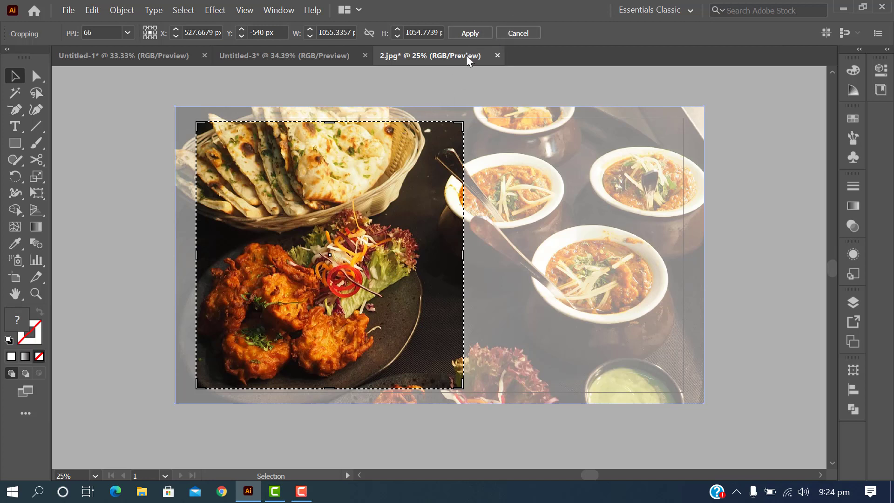
pyautogui.click(471, 36)
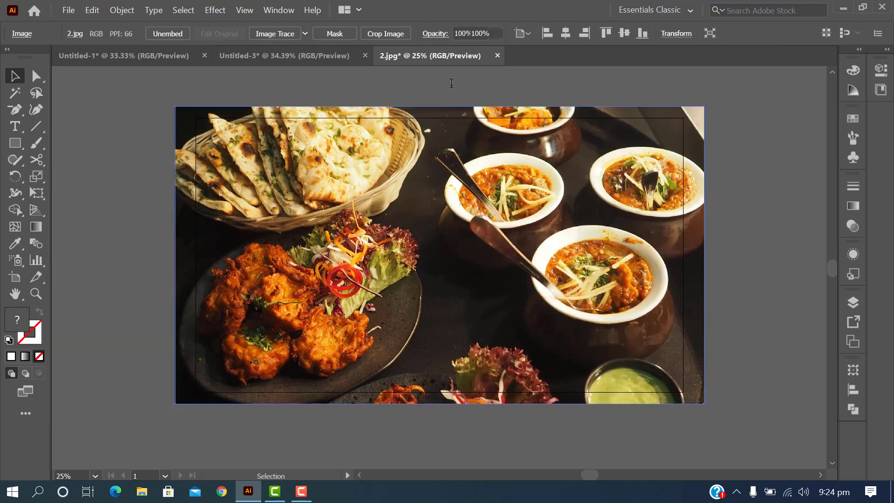
pyautogui.click(468, 397)
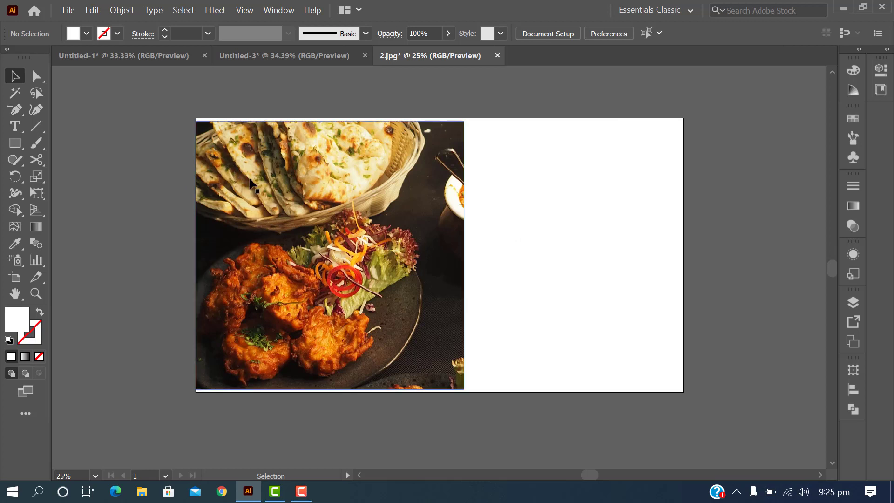
# Apply a small square crop over one curry bowl, then undo it to restore the full photo.
pyautogui.click(440, 362)
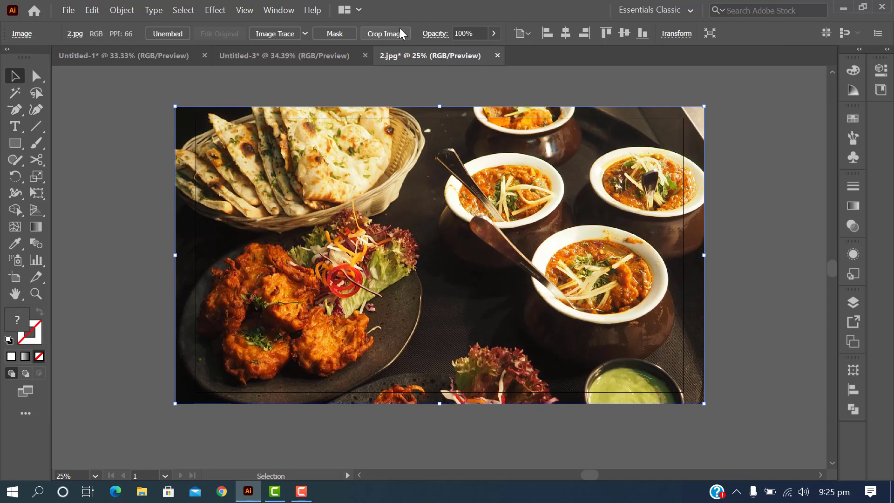
pyautogui.click(390, 35)
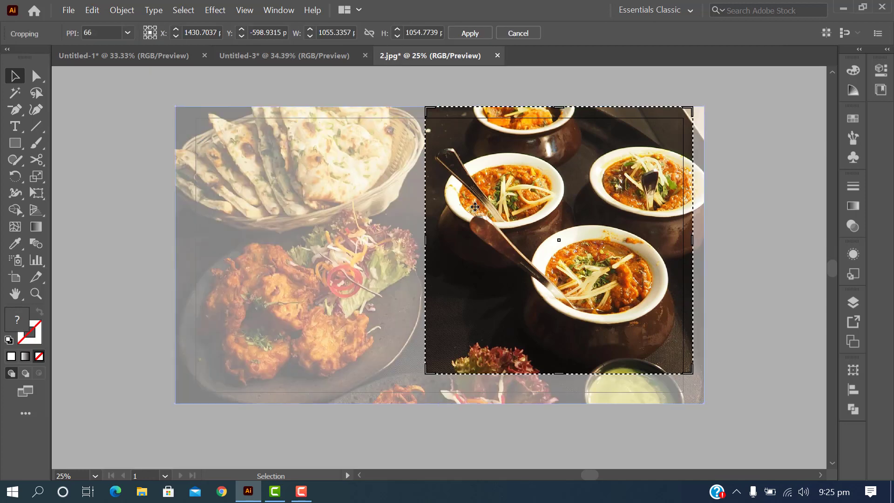
pyautogui.moveTo(505, 241); pyautogui.dragTo(399, 258)
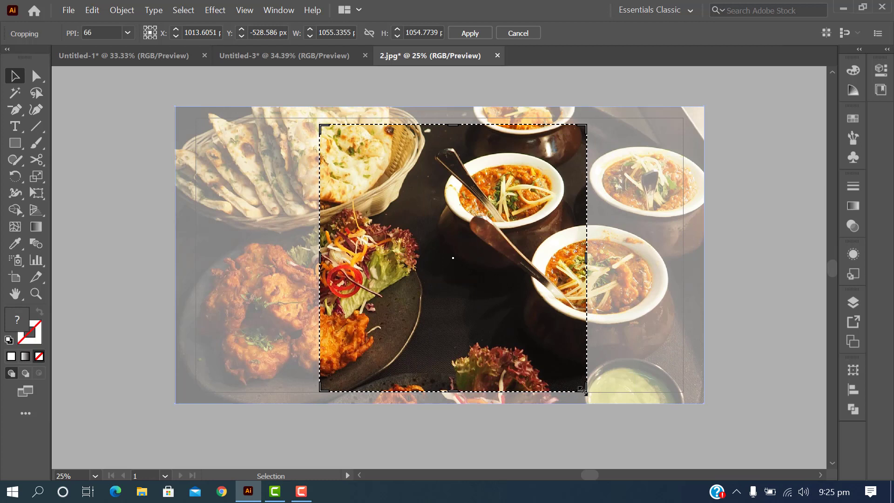
pyautogui.moveTo(581, 388)
pyautogui.mouseDown()
pyautogui.moveTo(513, 286)
pyautogui.moveTo(479, 264)
pyautogui.mouseUp()
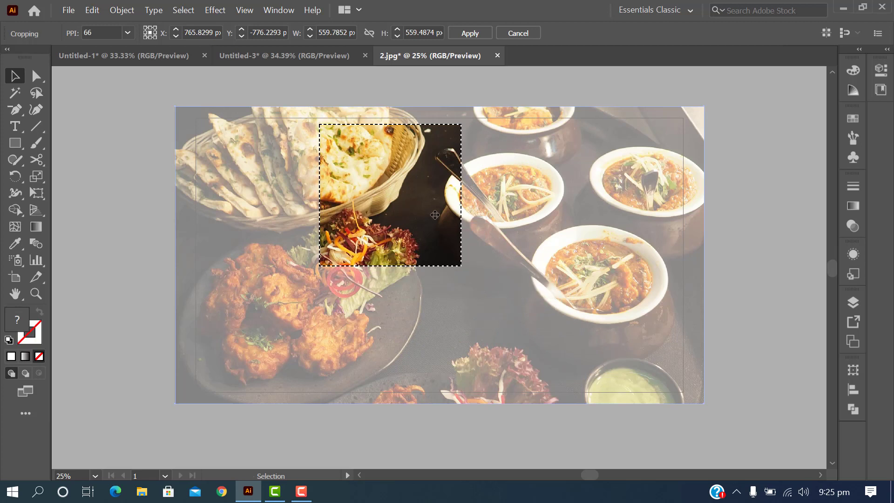
pyautogui.moveTo(435, 215)
pyautogui.mouseDown()
pyautogui.moveTo(511, 207)
pyautogui.moveTo(490, 228)
pyautogui.mouseUp()
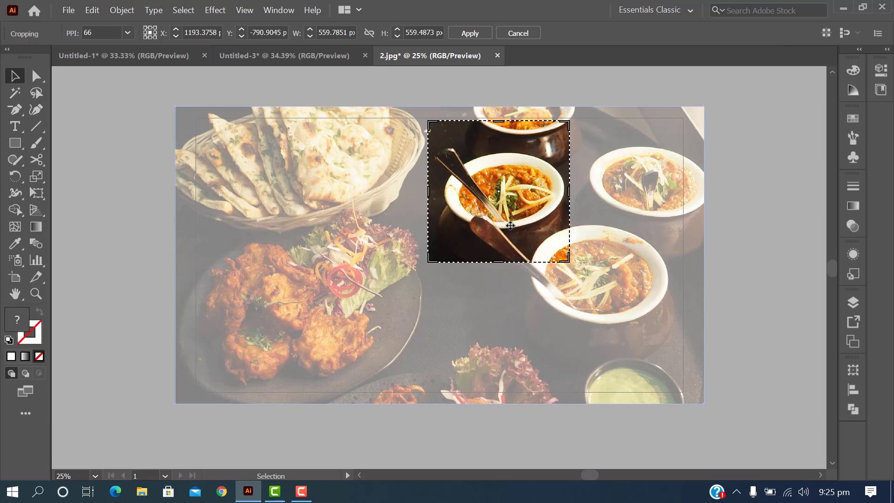
pyautogui.moveTo(507, 224)
pyautogui.mouseDown()
pyautogui.moveTo(419, 285)
pyautogui.moveTo(293, 304)
pyautogui.moveTo(288, 253)
pyautogui.moveTo(251, 270)
pyautogui.moveTo(265, 340)
pyautogui.moveTo(555, 362)
pyautogui.moveTo(589, 226)
pyautogui.moveTo(473, 219)
pyautogui.moveTo(329, 270)
pyautogui.moveTo(308, 322)
pyautogui.moveTo(275, 255)
pyautogui.moveTo(282, 193)
pyautogui.moveTo(362, 197)
pyautogui.moveTo(342, 263)
pyautogui.moveTo(316, 238)
pyautogui.moveTo(289, 230)
pyautogui.moveTo(283, 294)
pyautogui.moveTo(323, 320)
pyautogui.moveTo(397, 266)
pyautogui.moveTo(377, 275)
pyautogui.moveTo(470, 262)
pyautogui.moveTo(513, 229)
pyautogui.mouseUp()
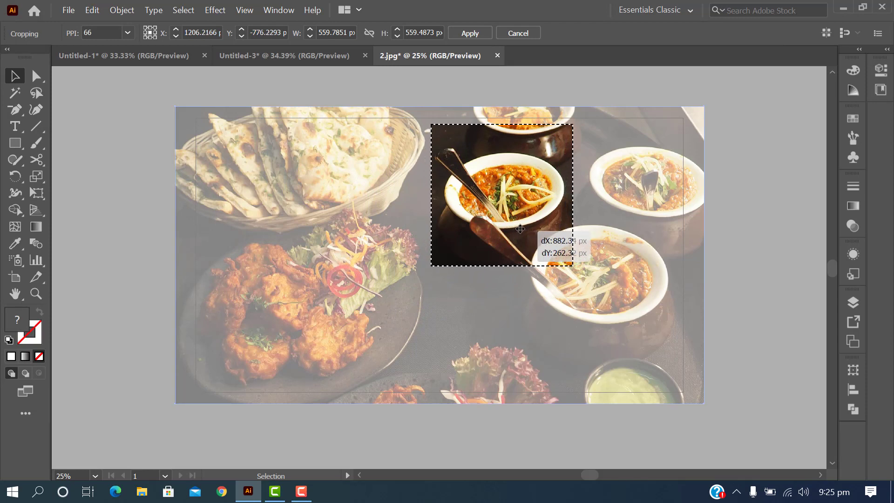
pyautogui.click(499, 34)
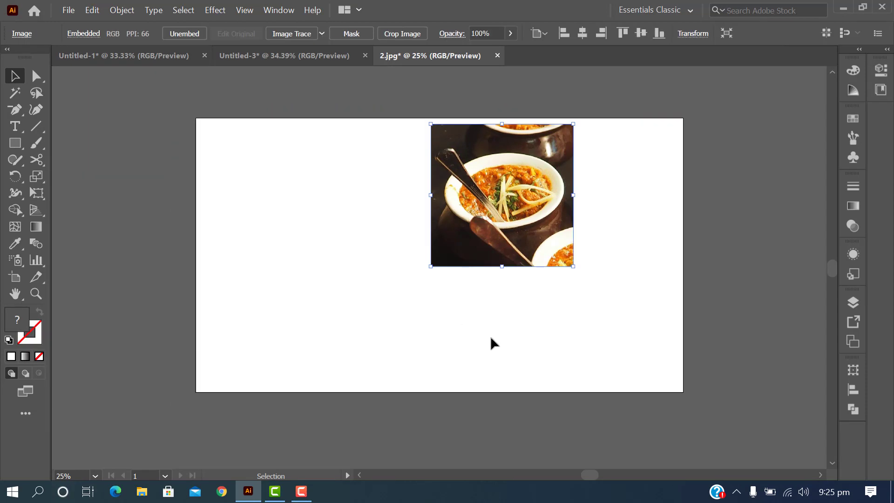
pyautogui.click(526, 419)
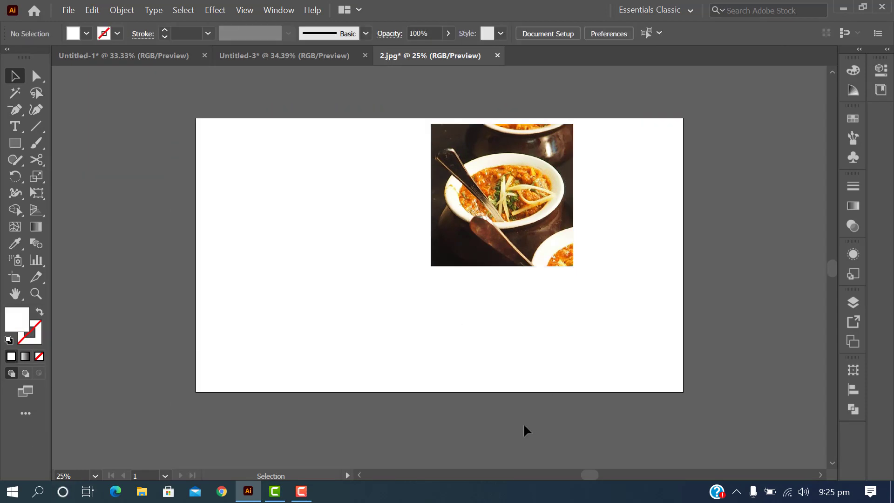
pyautogui.hotkey('ctrl', 'z')
pyautogui.hotkey('ctrl', 'z')
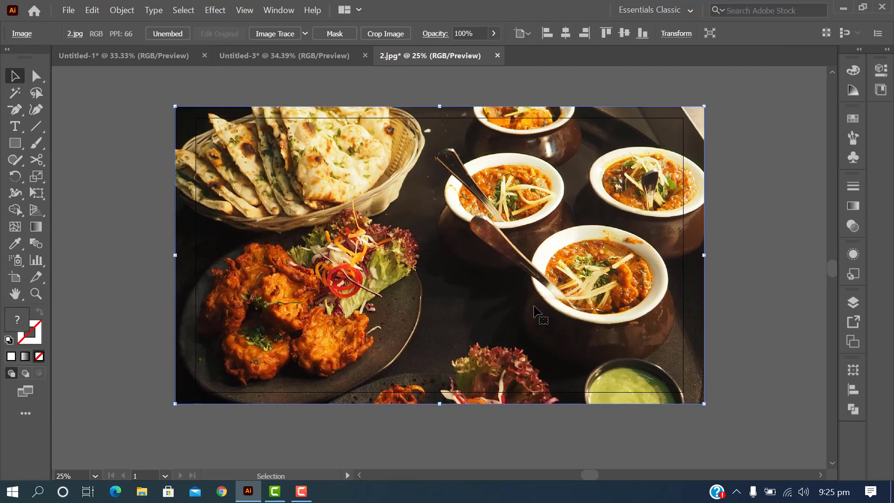
# Shrink the crop area to a small square and position it near the photo's centre.
pyautogui.click(393, 33)
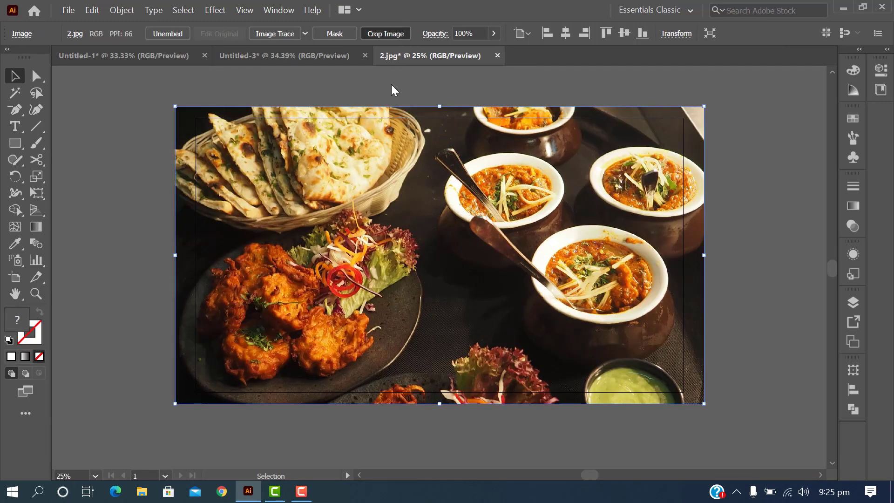
pyautogui.moveTo(490, 278); pyautogui.dragTo(395, 290)
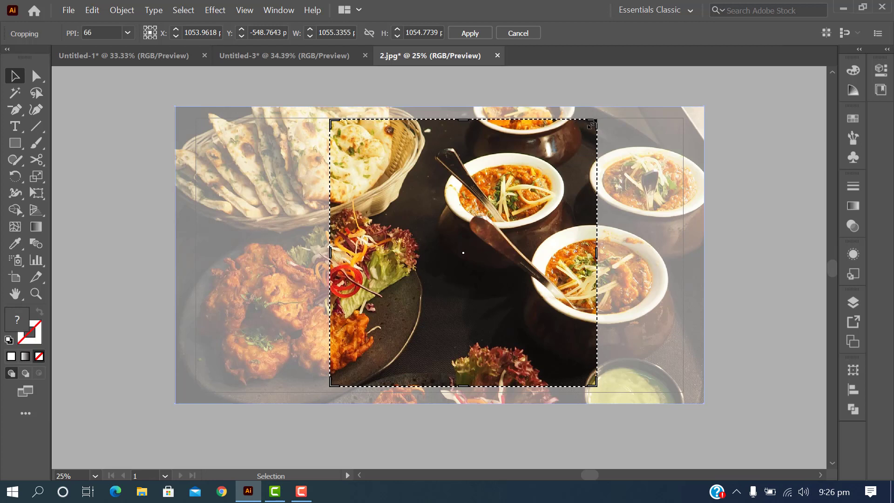
pyautogui.moveTo(596, 120); pyautogui.dragTo(488, 212)
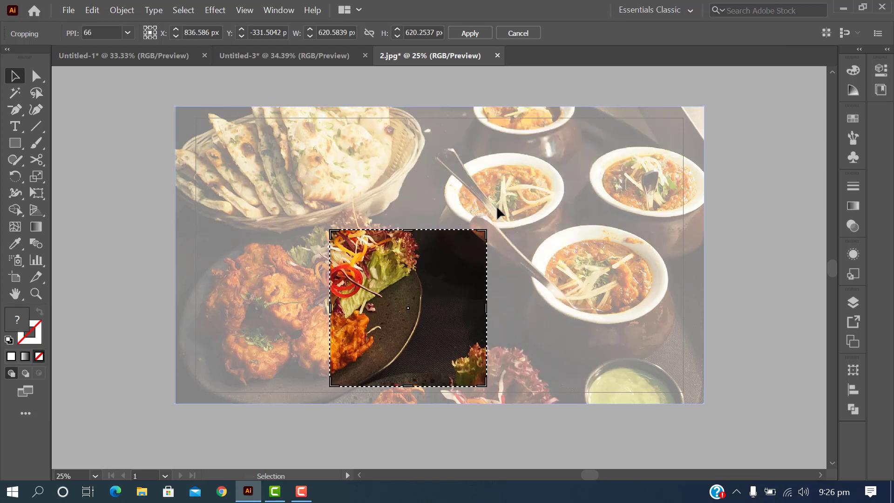
pyautogui.moveTo(449, 234)
pyautogui.mouseDown()
pyautogui.moveTo(480, 190)
pyautogui.moveTo(442, 148)
pyautogui.moveTo(442, 179)
pyautogui.mouseUp()
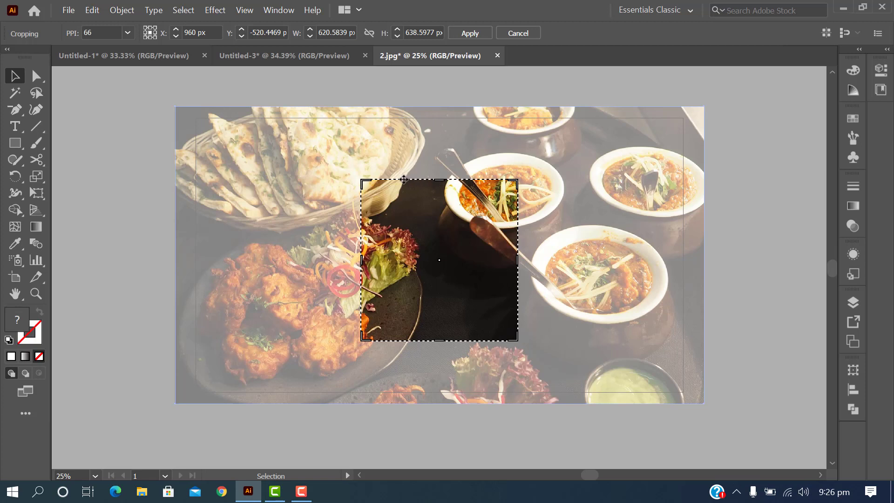
pyautogui.moveTo(422, 181); pyautogui.dragTo(426, 162)
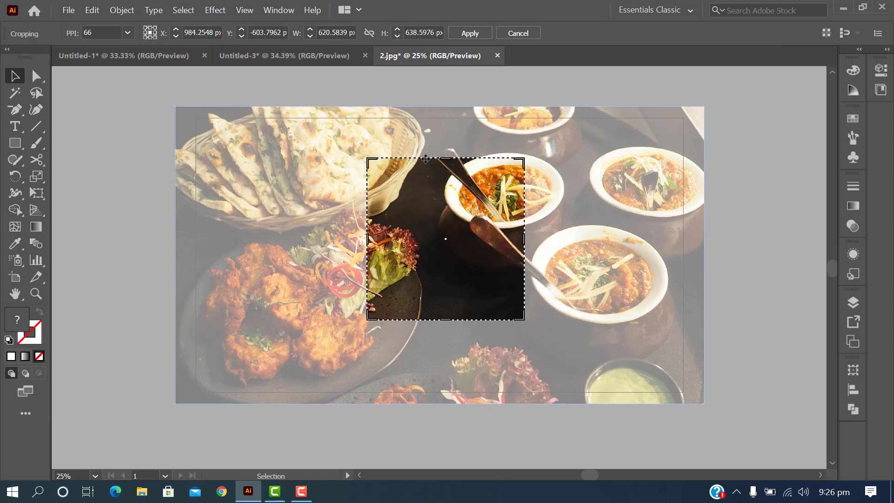
pyautogui.moveTo(426, 162); pyautogui.dragTo(440, 191)
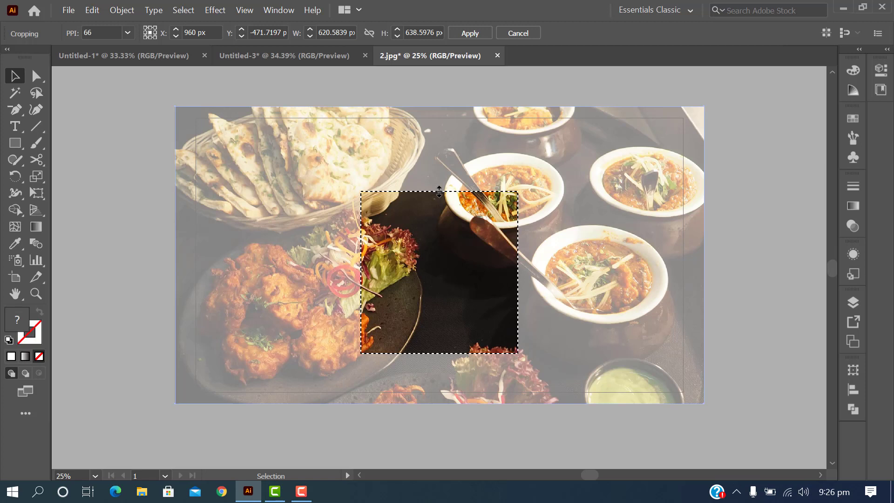
# Expand the crop wide over the pakoras and lower photo, apply it, then undo it.
pyautogui.moveTo(439, 194); pyautogui.dragTo(444, 122)
pyautogui.moveTo(364, 238); pyautogui.dragTo(198, 250)
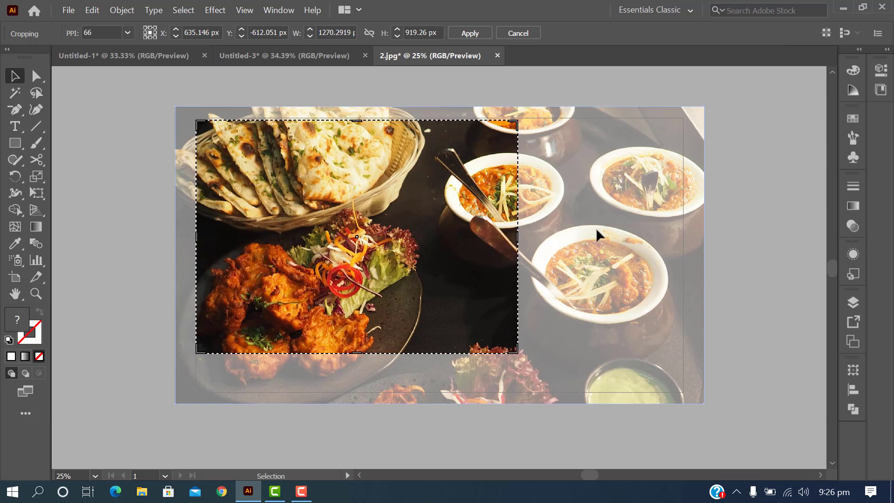
pyautogui.moveTo(517, 238); pyautogui.dragTo(682, 236)
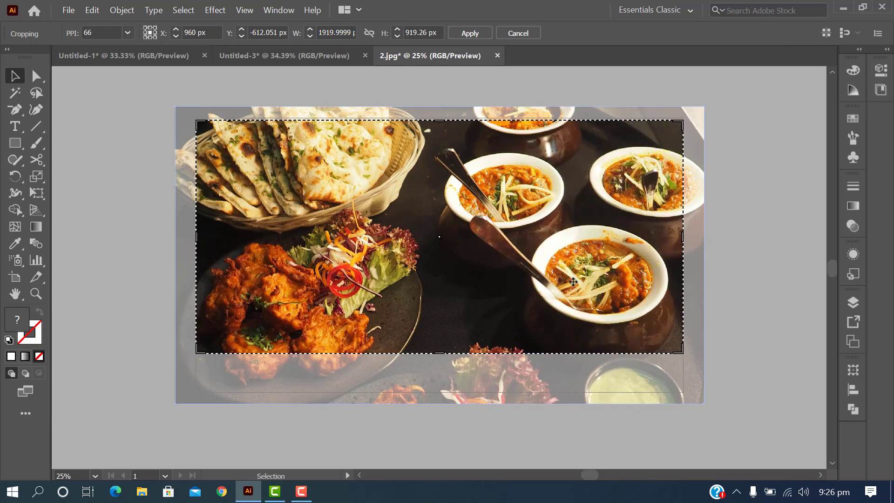
pyautogui.moveTo(444, 354); pyautogui.dragTo(442, 391)
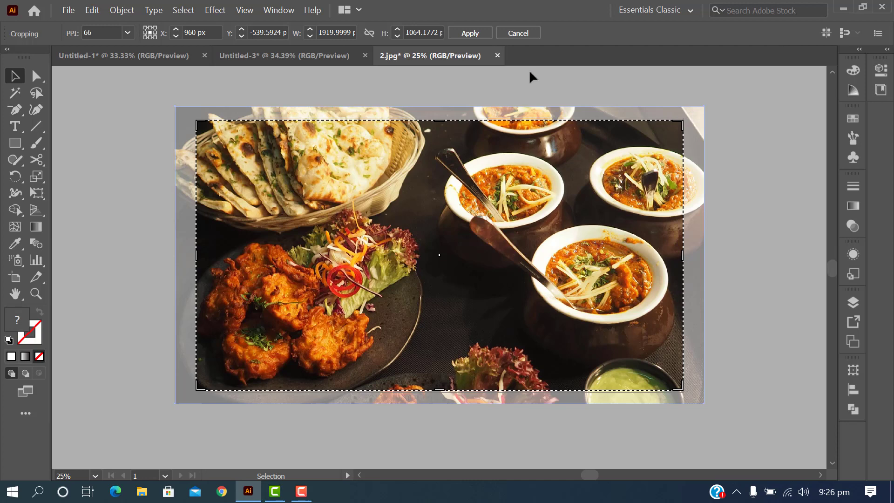
pyautogui.click(471, 33)
pyautogui.click(555, 442)
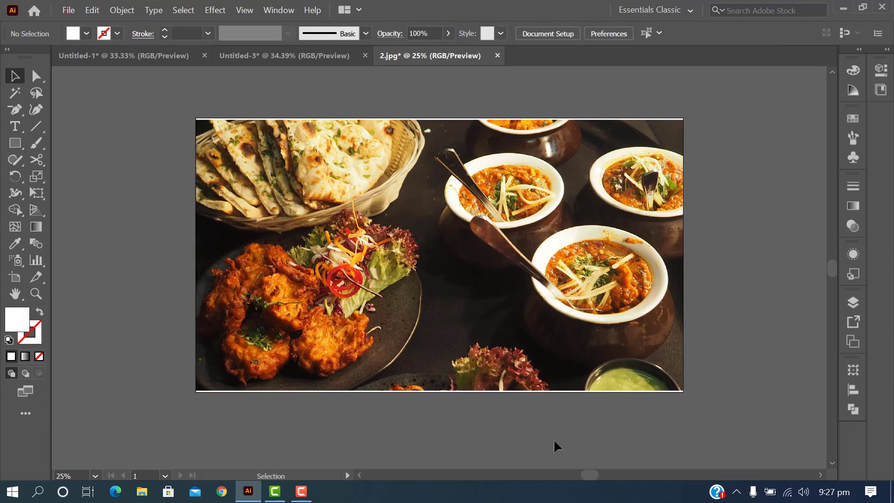
pyautogui.hotkey('ctrl', 'z')
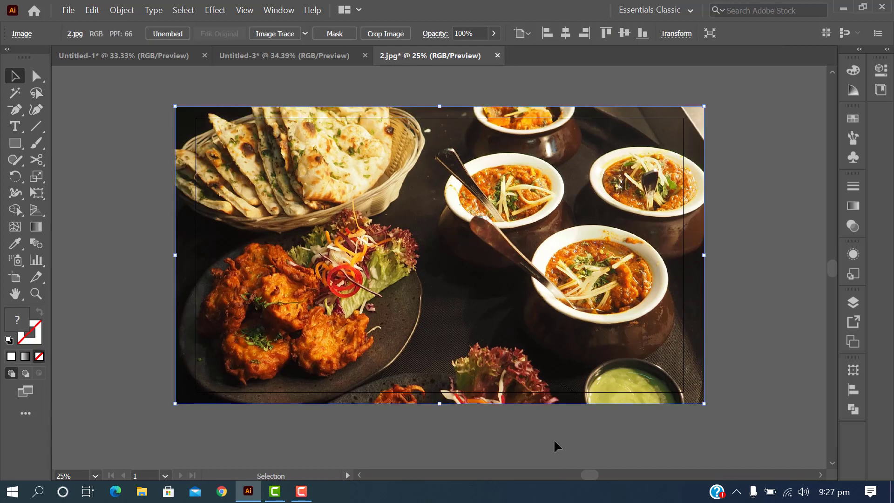
# Frame the crop box tightly around the pakora plate and apply the square crop.
pyautogui.click(385, 35)
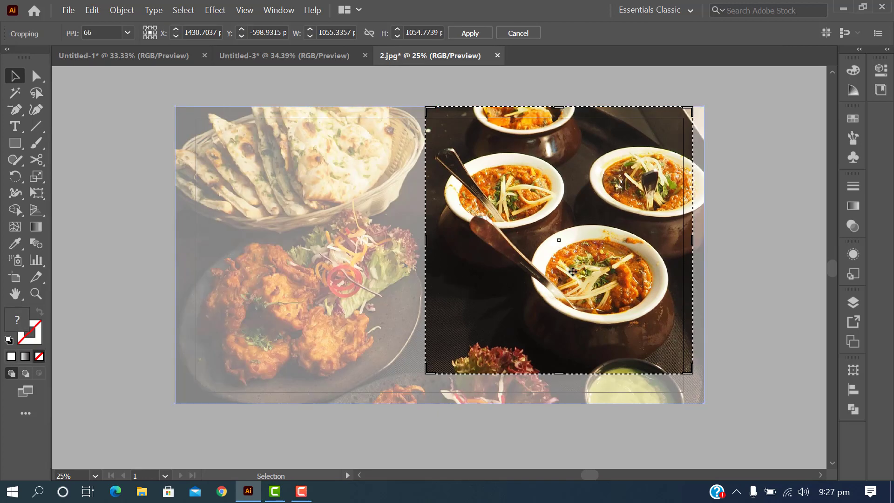
pyautogui.moveTo(573, 271); pyautogui.dragTo(478, 287)
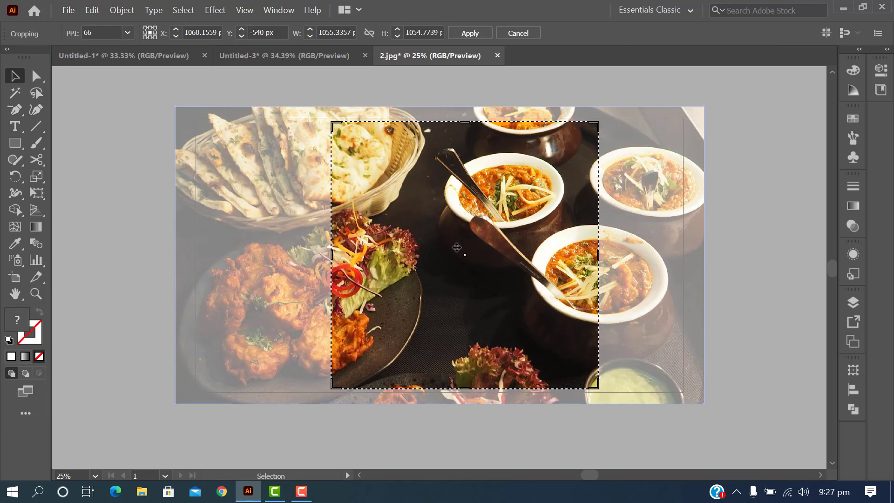
pyautogui.moveTo(434, 239); pyautogui.dragTo(368, 250)
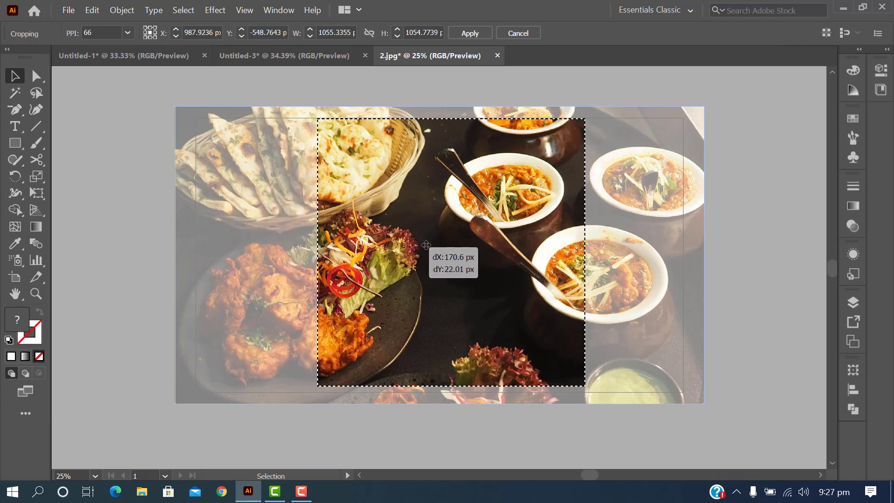
pyautogui.moveTo(368, 250)
pyautogui.mouseDown()
pyautogui.moveTo(494, 254)
pyautogui.moveTo(452, 253)
pyautogui.mouseUp()
pyautogui.moveTo(448, 388); pyautogui.dragTo(448, 303)
pyautogui.moveTo(581, 213); pyautogui.dragTo(484, 212)
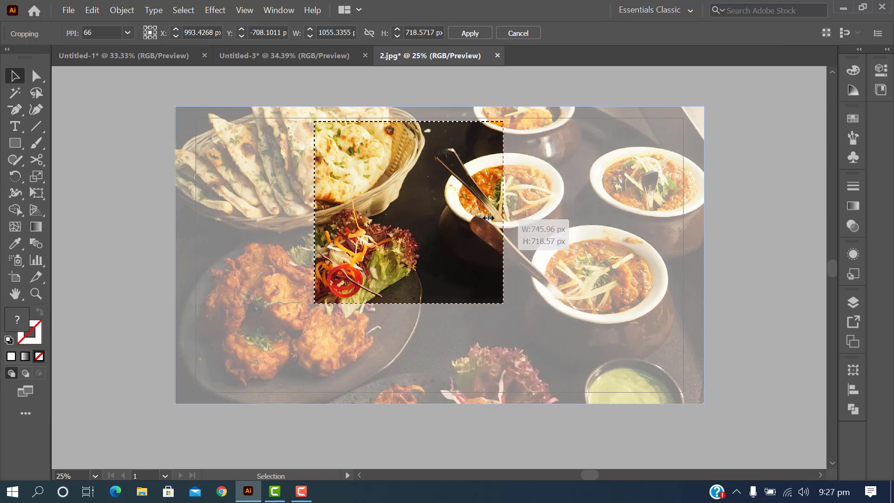
pyautogui.moveTo(397, 126); pyautogui.dragTo(397, 150)
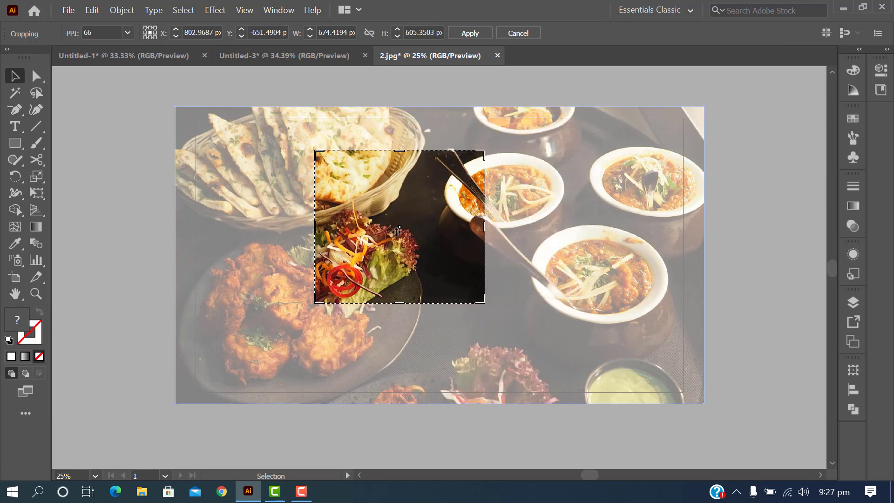
pyautogui.moveTo(396, 231)
pyautogui.mouseDown()
pyautogui.moveTo(370, 285)
pyautogui.moveTo(296, 315)
pyautogui.mouseUp()
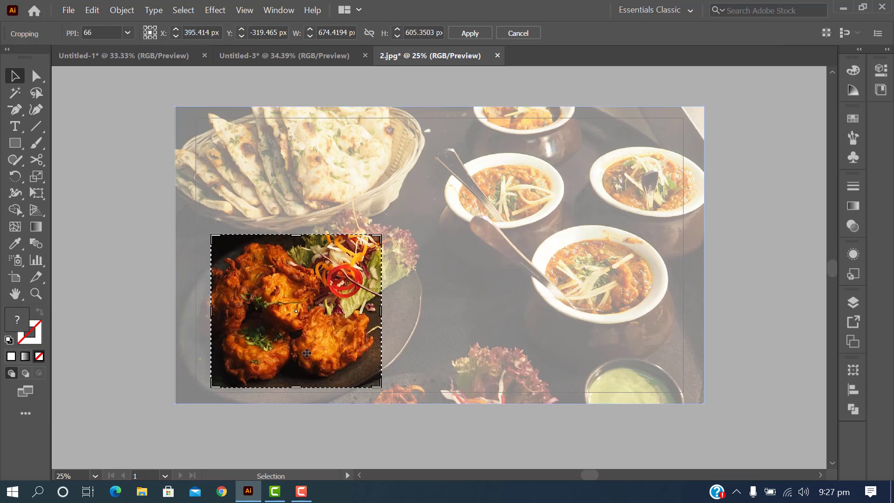
pyautogui.click(471, 33)
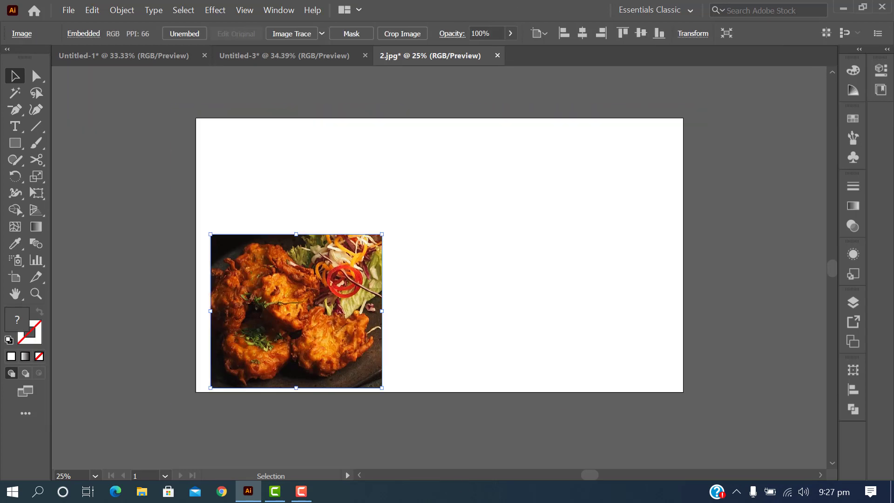
pyautogui.click(343, 449)
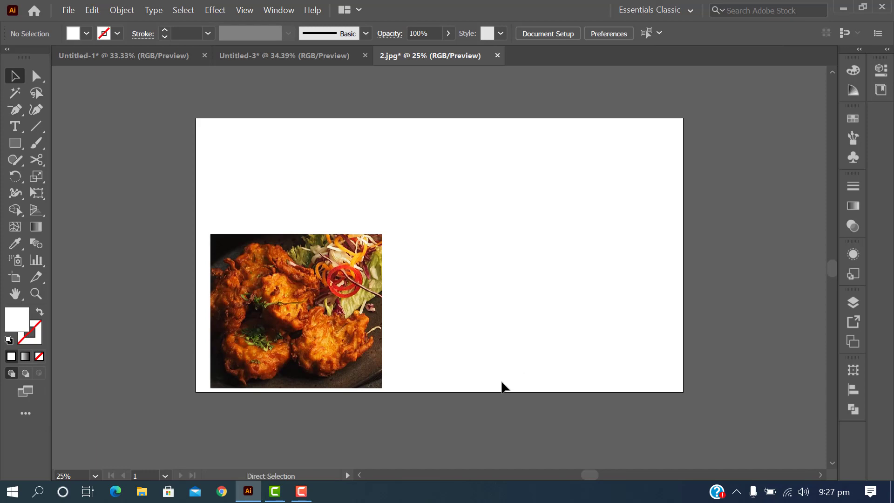
# Undo the pakora crop and frame a new crop over the curry bowls, widened to about 1153 px.
pyautogui.hotkey('ctrl', 'z')
pyautogui.click(379, 35)
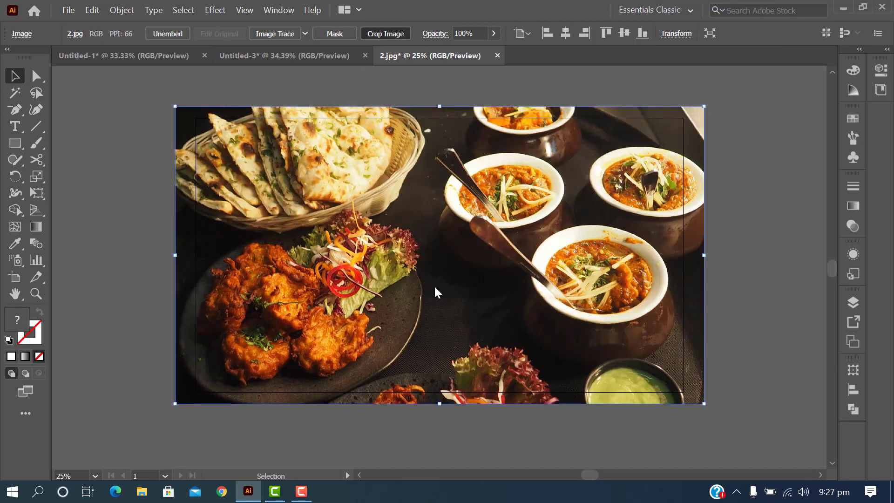
pyautogui.moveTo(516, 276); pyautogui.dragTo(433, 288)
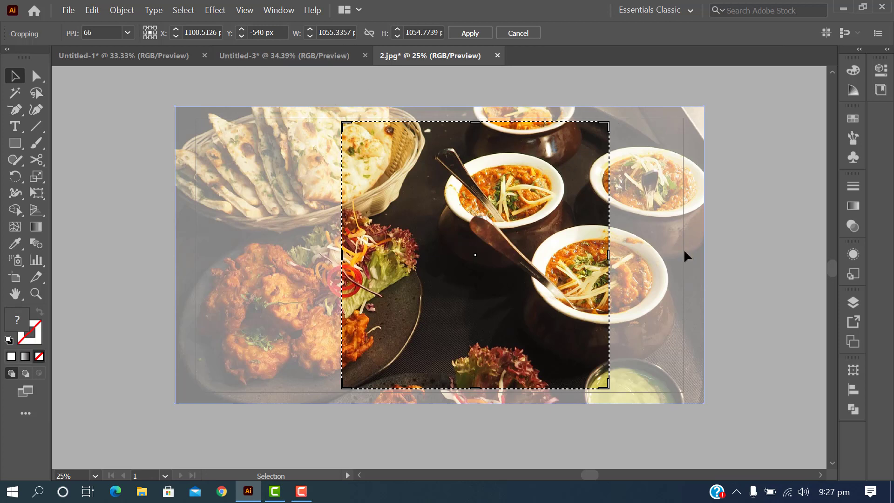
pyautogui.moveTo(611, 253); pyautogui.dragTo(617, 254)
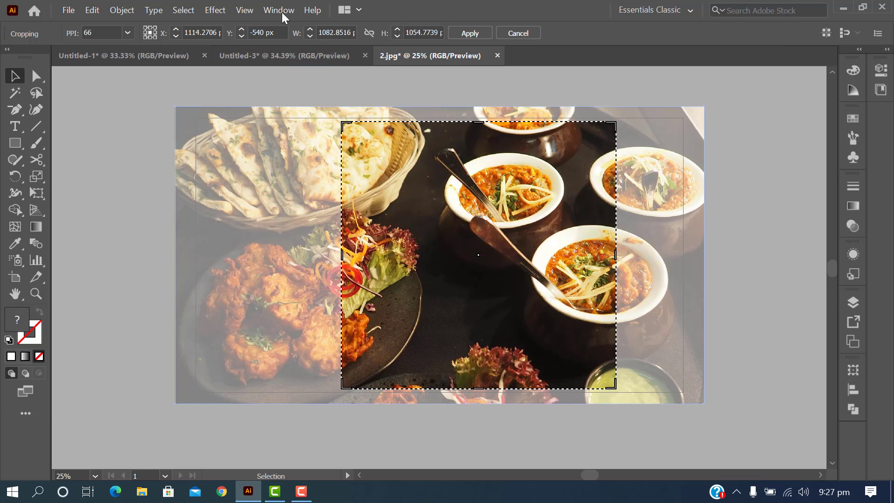
pyautogui.click(310, 30)
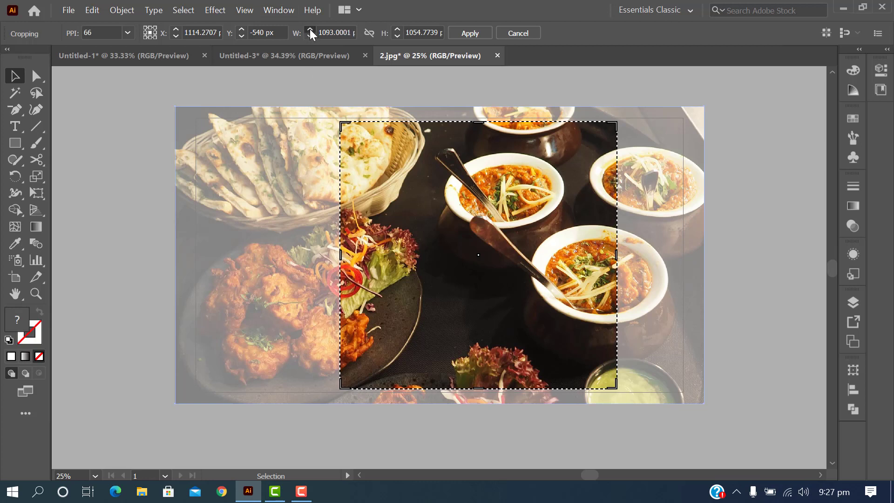
pyautogui.click(311, 31)
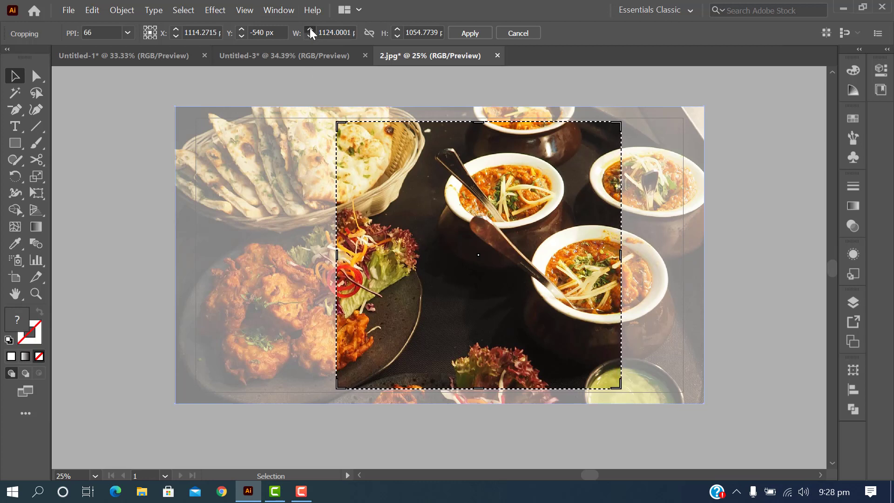
pyautogui.click(310, 30)
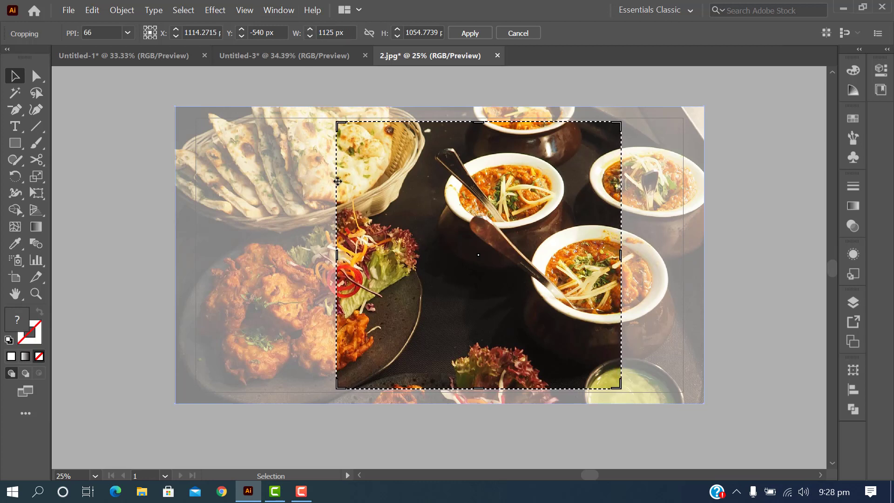
pyautogui.click(309, 30)
pyautogui.click(310, 30)
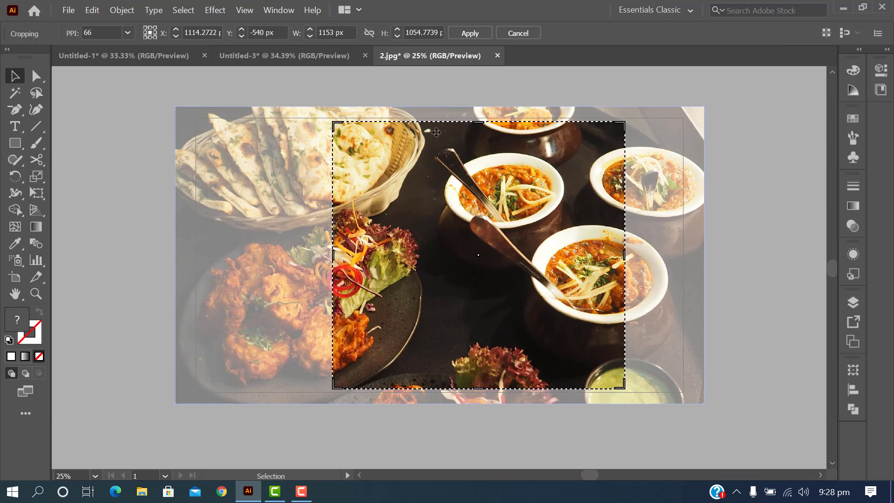
# Trim the crop area's top edge and make it 919 px tall over the bowls.
pyautogui.moveTo(481, 124); pyautogui.dragTo(483, 136)
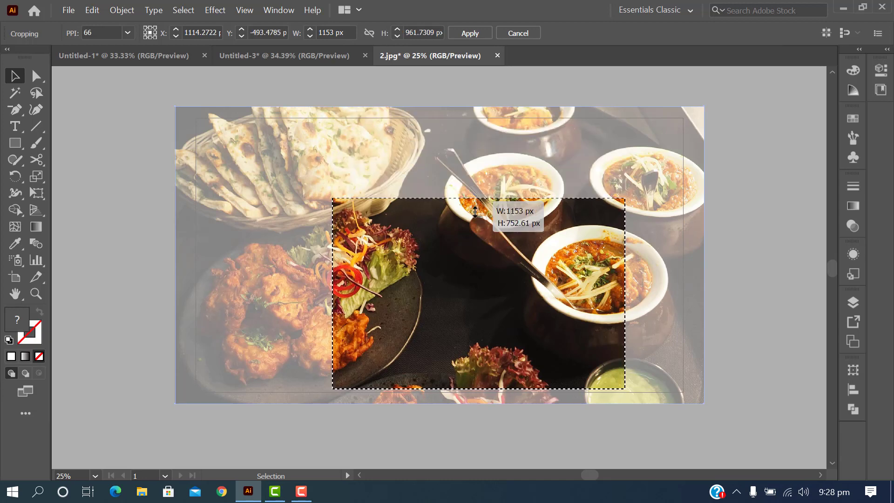
pyautogui.moveTo(484, 137); pyautogui.dragTo(480, 131)
pyautogui.moveTo(397, 29); pyautogui.dragTo(396, 30)
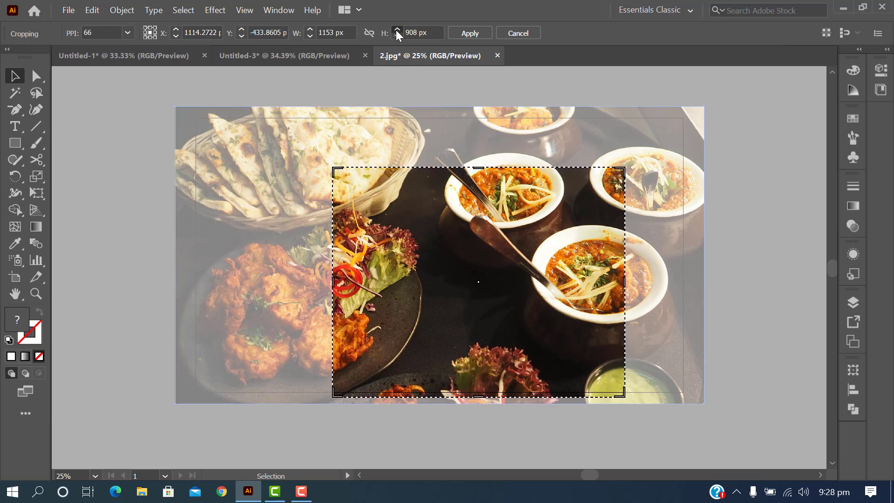
pyautogui.moveTo(396, 30); pyautogui.dragTo(396, 30)
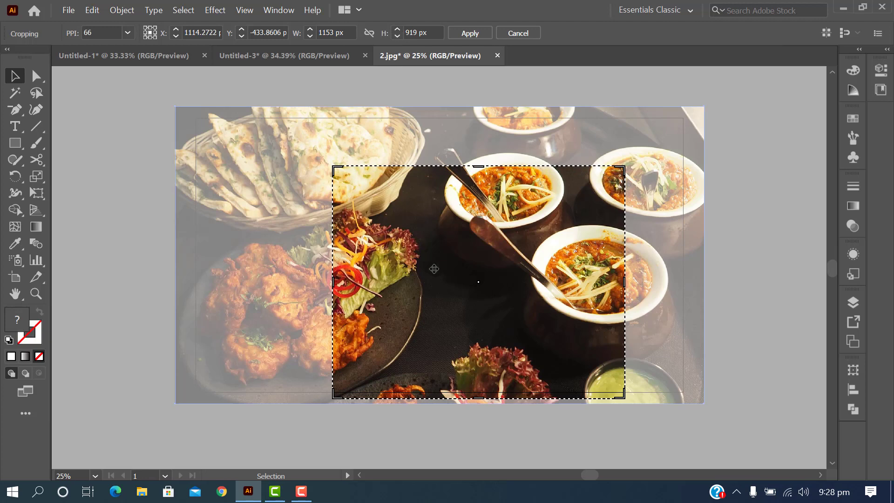
pyautogui.moveTo(445, 266)
pyautogui.mouseDown()
pyautogui.moveTo(398, 238)
pyautogui.moveTo(422, 238)
pyautogui.mouseUp()
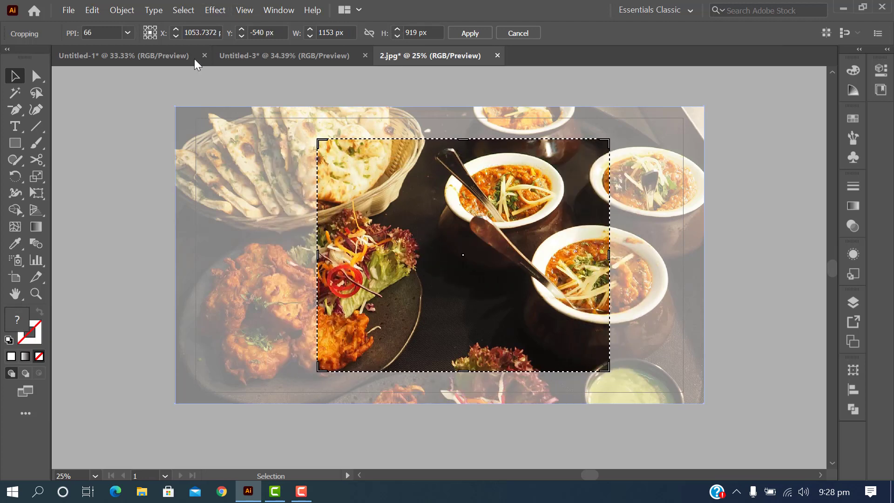
# Shift the crop area left over the naan and pakoras and apply the crop.
pyautogui.click(176, 28)
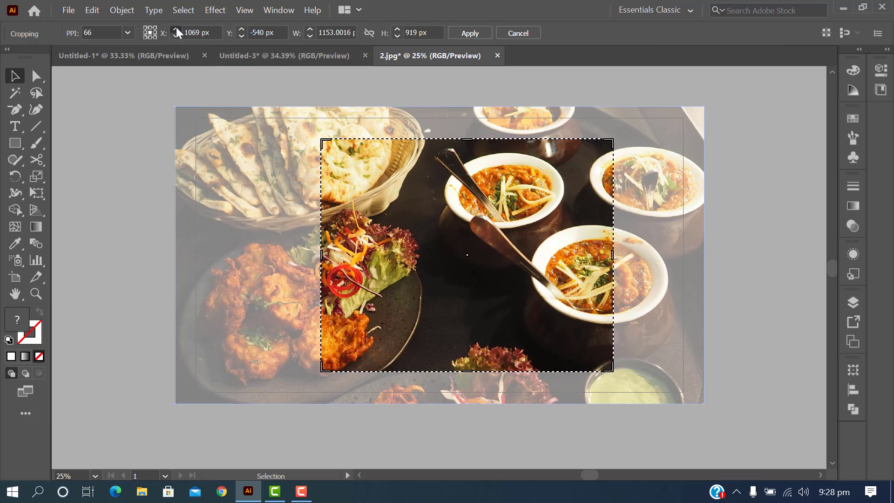
pyautogui.click(176, 28)
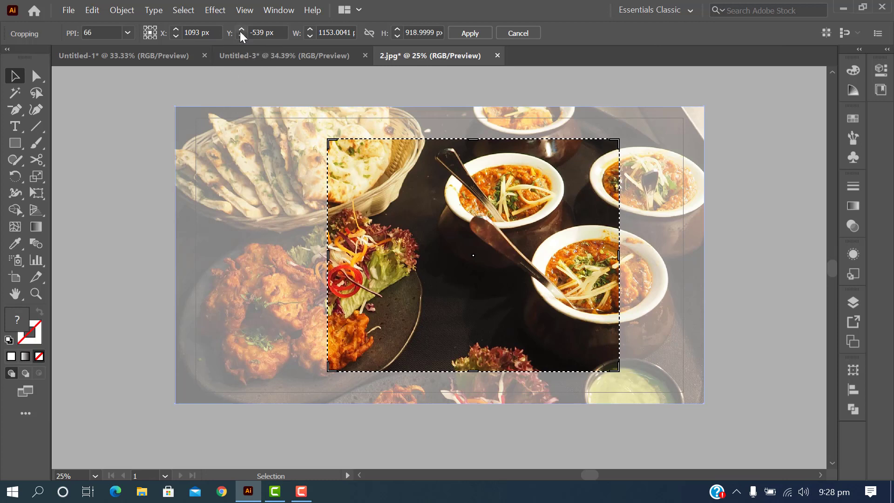
pyautogui.moveTo(242, 28); pyautogui.dragTo(239, 33)
pyautogui.moveTo(482, 256)
pyautogui.mouseDown()
pyautogui.moveTo(448, 211)
pyautogui.moveTo(426, 226)
pyautogui.mouseUp()
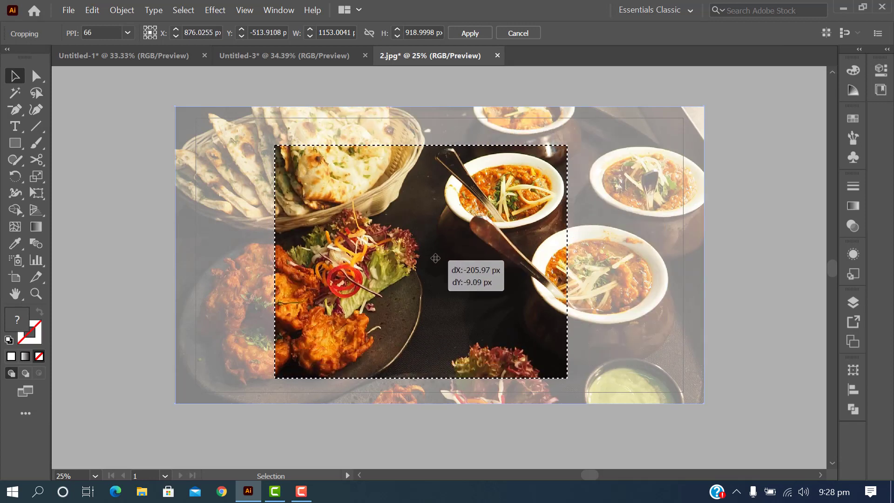
pyautogui.moveTo(426, 226)
pyautogui.mouseDown()
pyautogui.moveTo(453, 236)
pyautogui.moveTo(419, 217)
pyautogui.mouseUp()
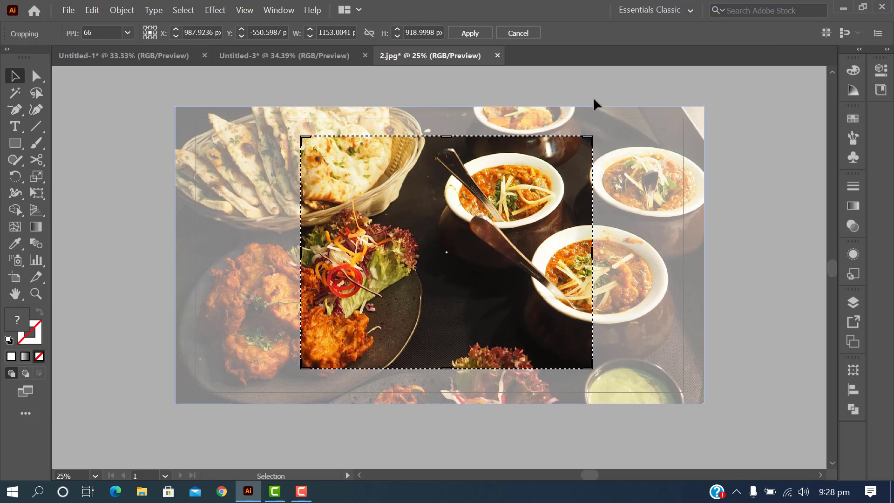
pyautogui.moveTo(434, 285); pyautogui.dragTo(332, 284)
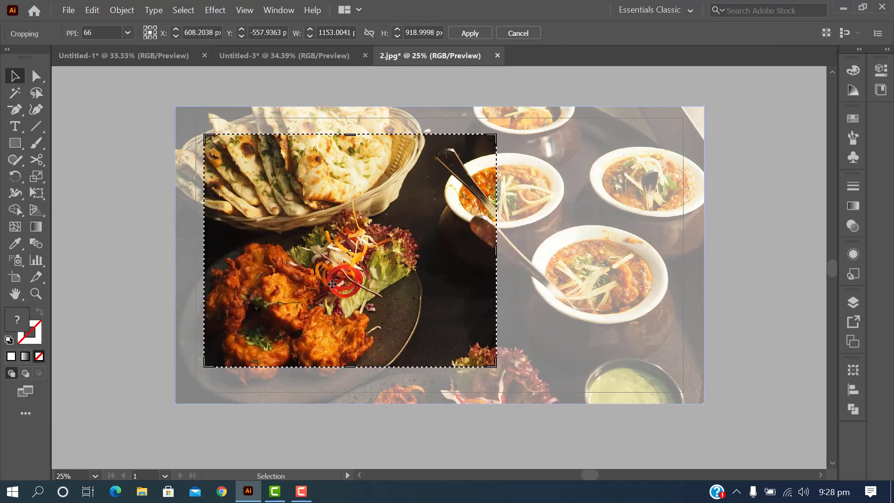
pyautogui.click(471, 33)
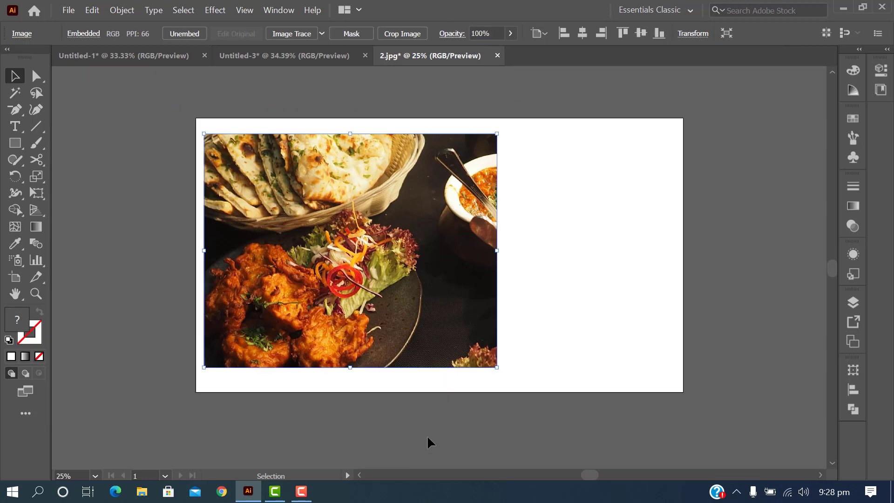
pyautogui.click(427, 437)
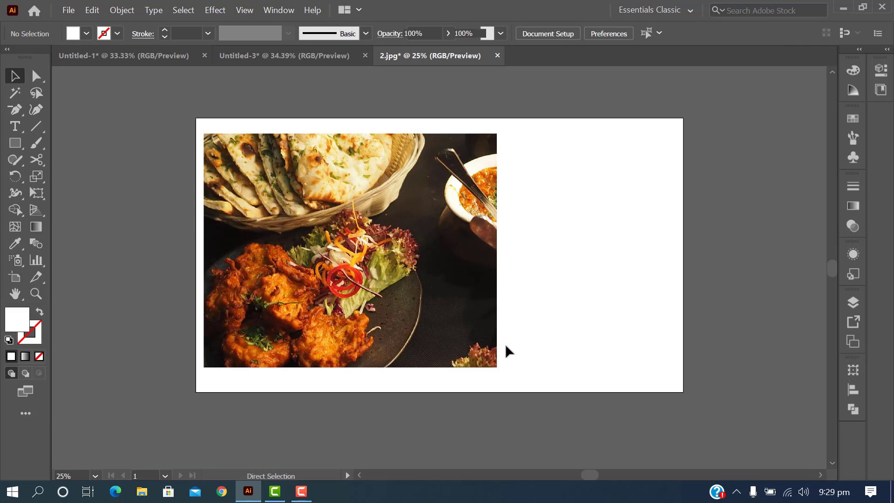
# Undo the wide crop and cancel a new crop attempt, keeping the full photo.
pyautogui.hotkey('ctrl', 'z')
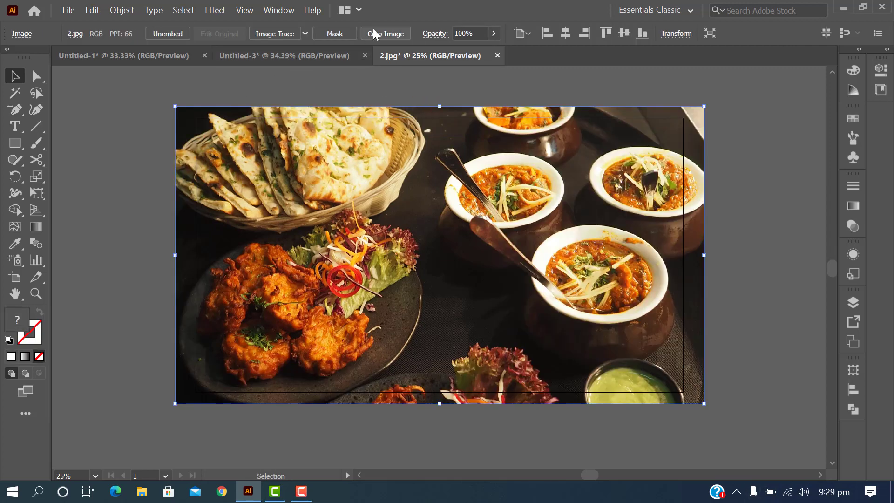
pyautogui.click(380, 33)
pyautogui.moveTo(498, 265); pyautogui.dragTo(287, 268)
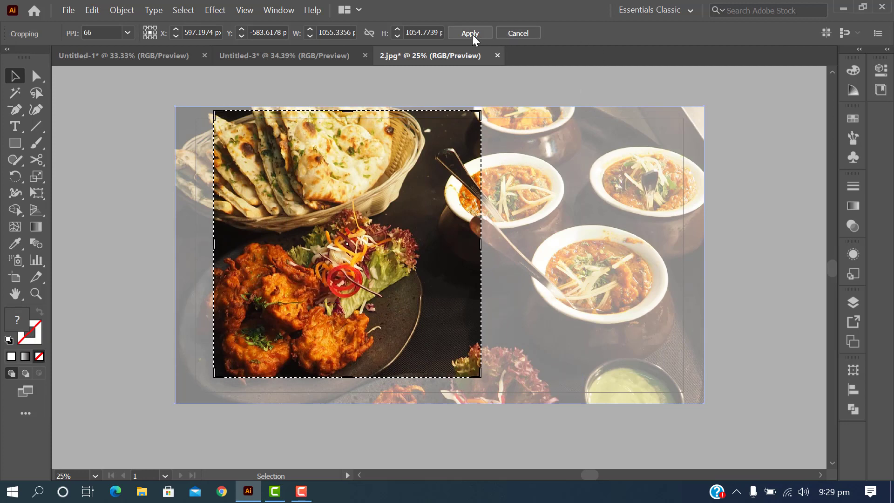
pyautogui.click(518, 33)
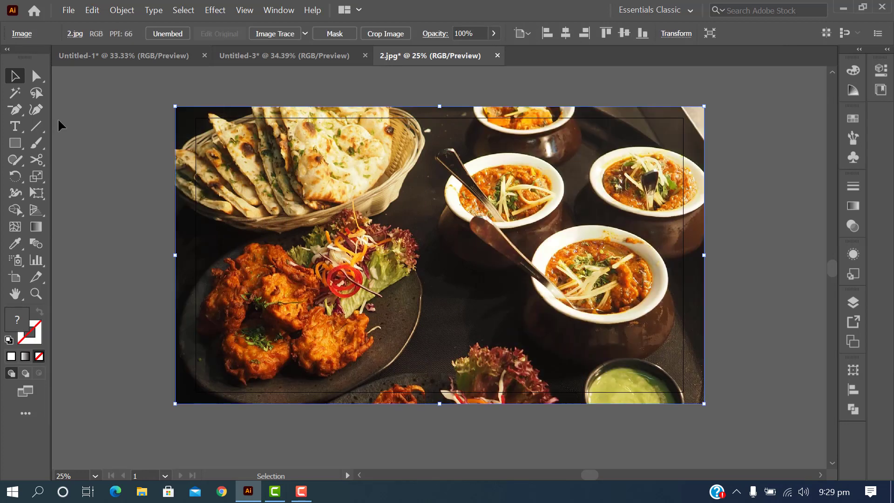
pyautogui.click(80, 138)
# Crop the photo to a small square over the pakoras.
pyautogui.click(423, 288)
pyautogui.click(154, 266)
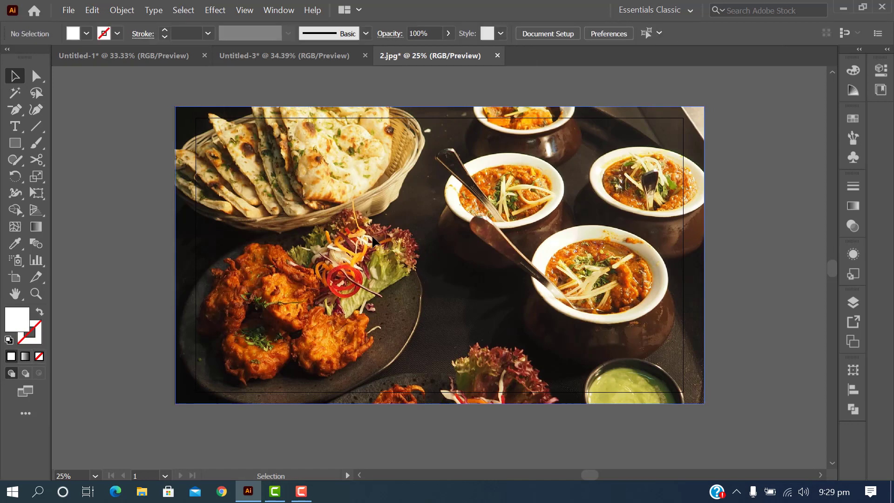
pyautogui.click(375, 244)
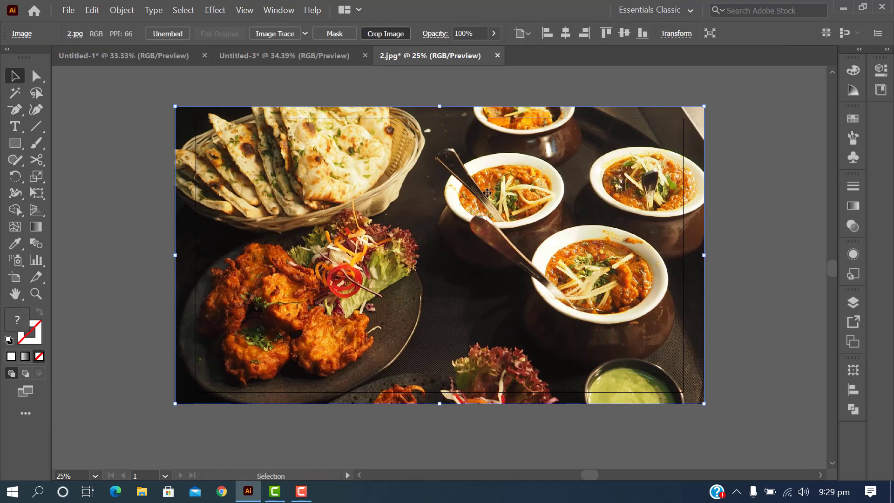
pyautogui.moveTo(487, 192); pyautogui.dragTo(329, 260)
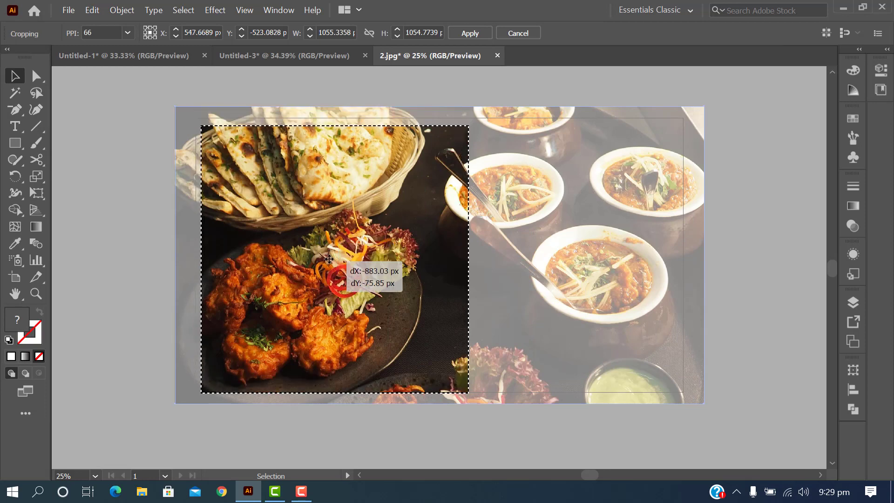
pyautogui.moveTo(467, 395); pyautogui.dragTo(375, 295)
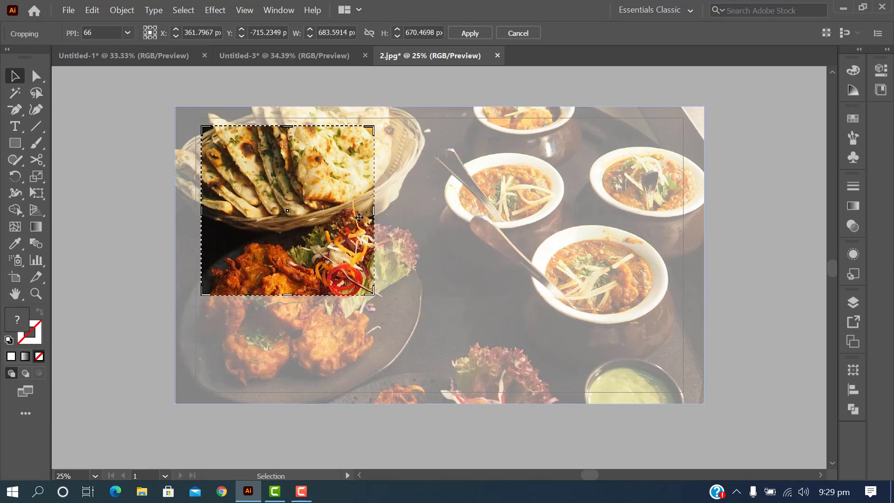
pyautogui.moveTo(325, 183); pyautogui.dragTo(334, 270)
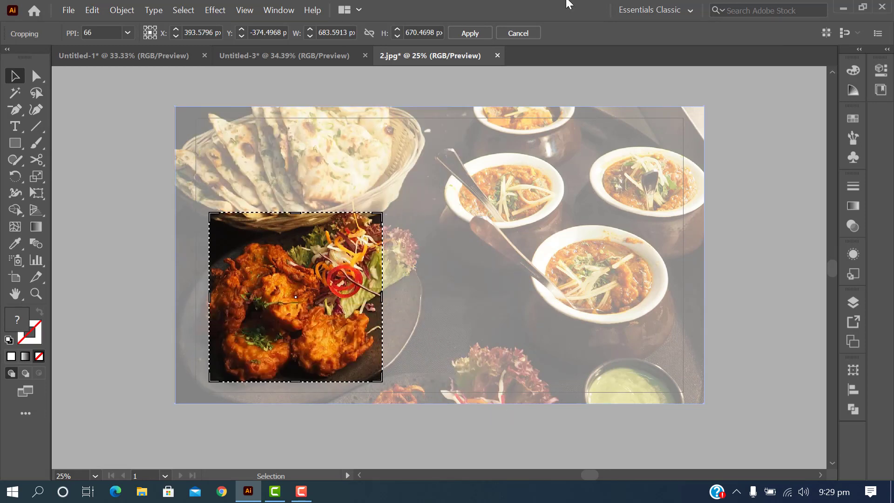
pyautogui.click(461, 36)
# Select the full copy of the photo to crop it next.
pyautogui.click(724, 319)
pyautogui.click(567, 243)
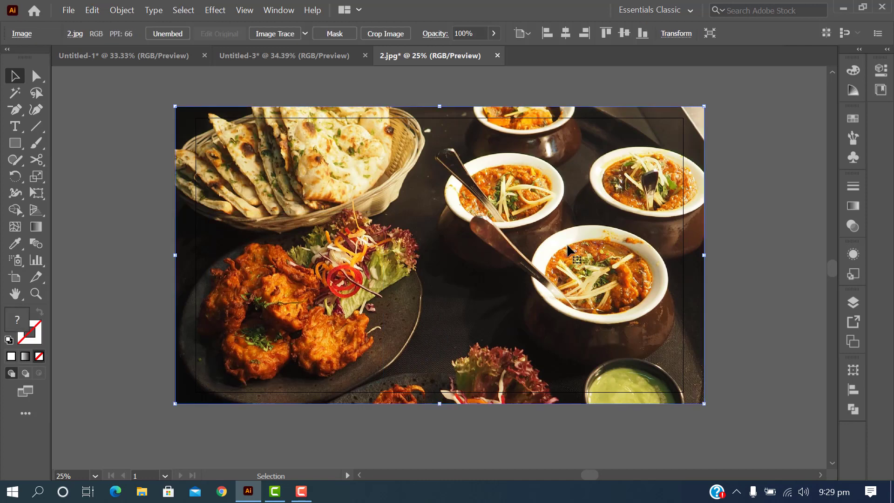
pyautogui.click(390, 32)
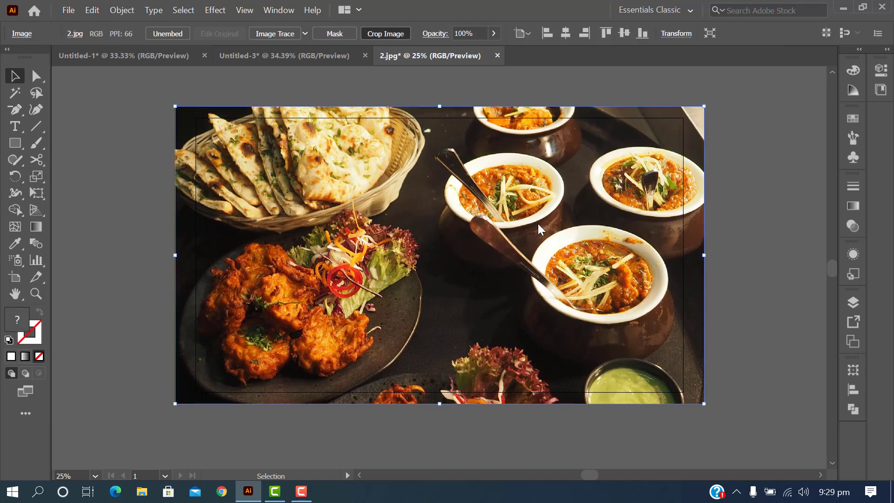
# Crop the full copy down to the three curry bowls.
pyautogui.moveTo(550, 266); pyautogui.dragTo(556, 258)
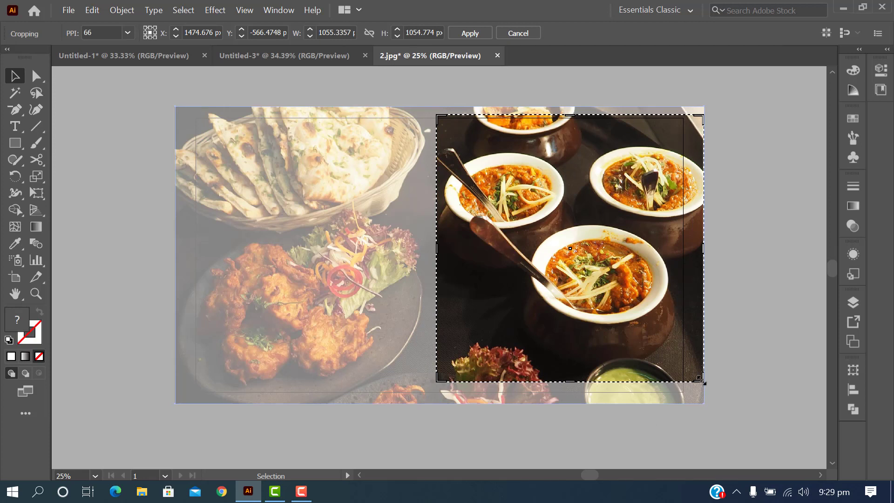
pyautogui.moveTo(703, 382); pyautogui.dragTo(668, 301)
pyautogui.moveTo(595, 189); pyautogui.dragTo(610, 213)
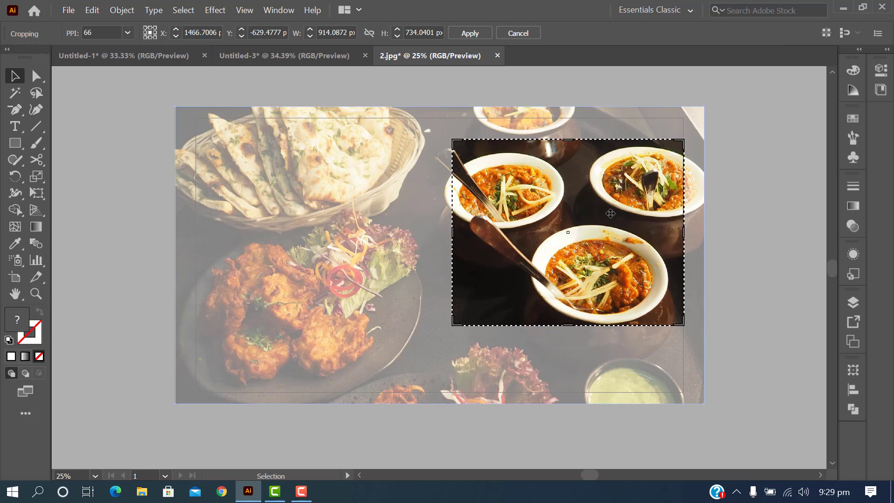
pyautogui.click(465, 32)
pyautogui.click(144, 298)
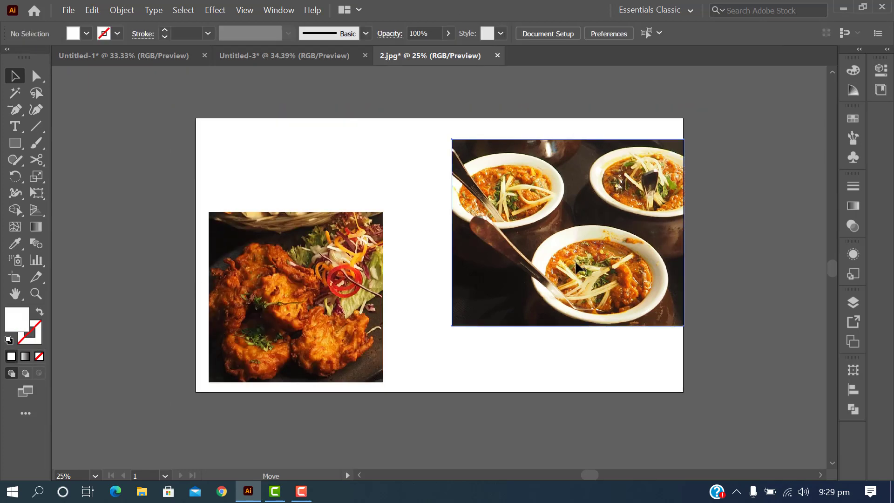
# Move the pakora square beside the curry bowl image on the artboard.
pyautogui.moveTo(578, 267); pyautogui.dragTo(553, 271)
pyautogui.scroll(-1, 588, 320)
pyautogui.moveTo(348, 310)
pyautogui.mouseDown()
pyautogui.moveTo(386, 290)
pyautogui.moveTo(379, 275)
pyautogui.mouseUp()
pyautogui.click(516, 362)
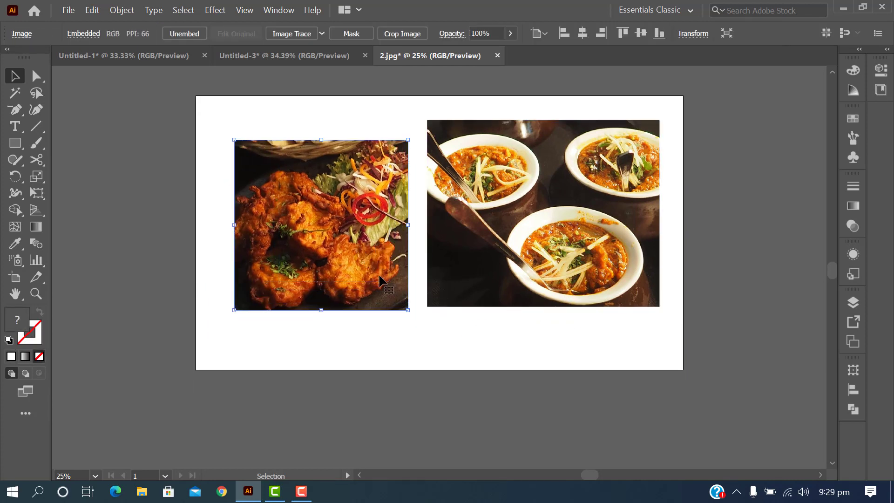
pyautogui.scroll(-1, 562, 365)
pyautogui.scroll(2, 565, 363)
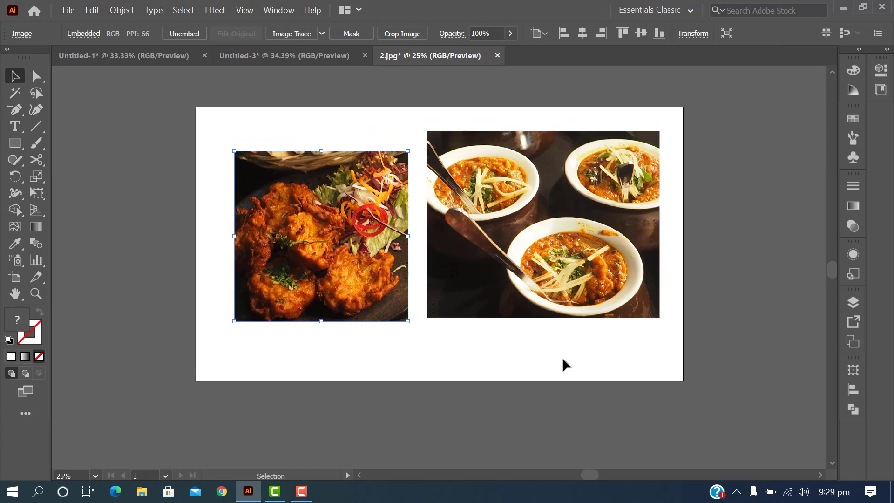
pyautogui.scroll(1, 565, 363)
pyautogui.scroll(-1, 563, 359)
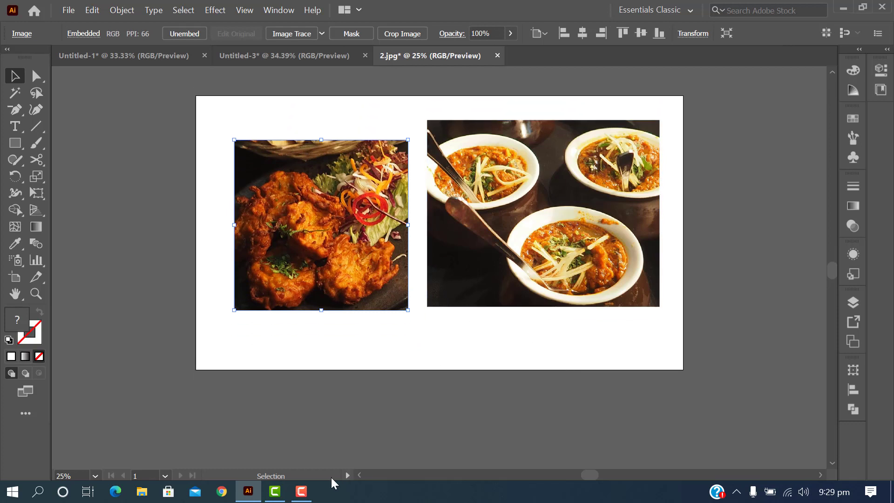